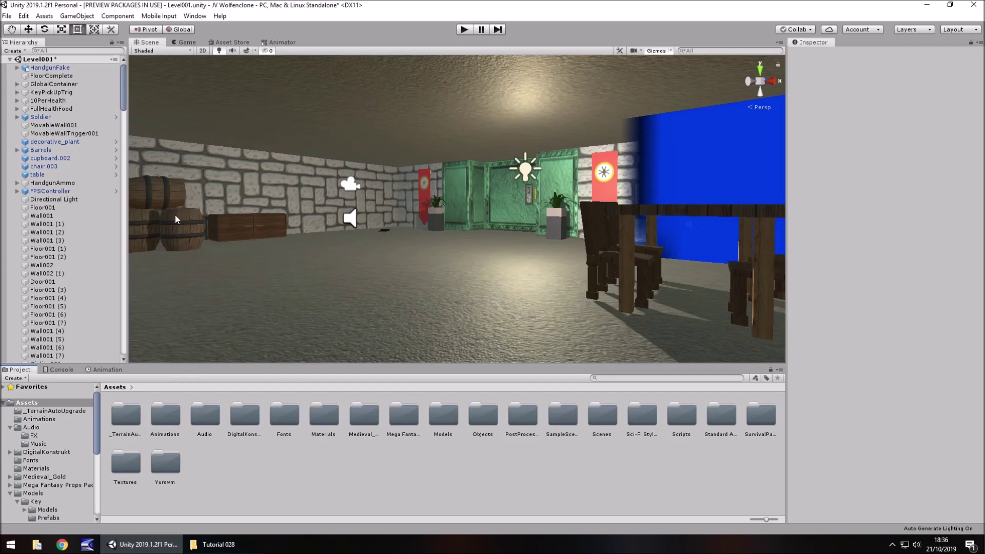
# Add a new Camera as a child of FirstPersonCharacter under the expanded FPSController.
pyautogui.click(17, 192)
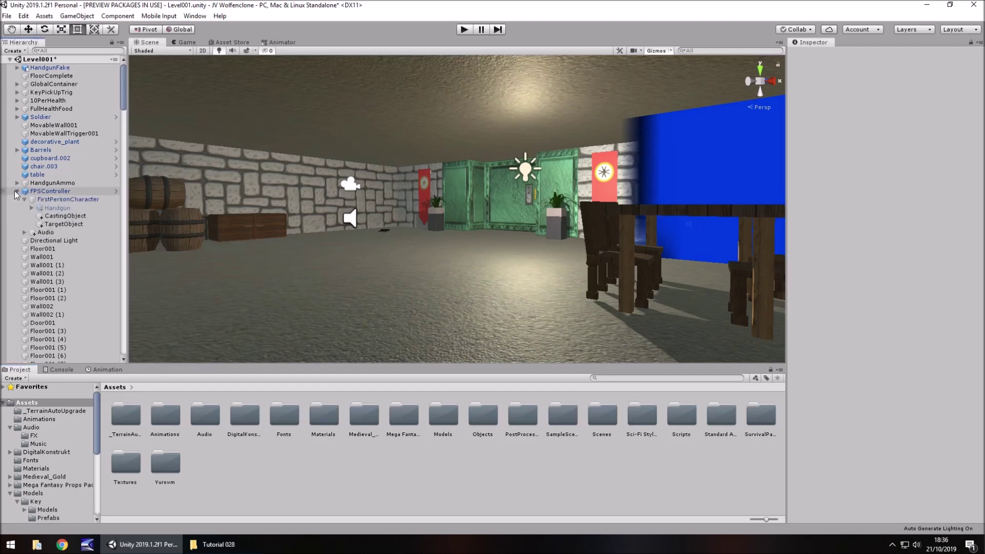
pyautogui.click(57, 200)
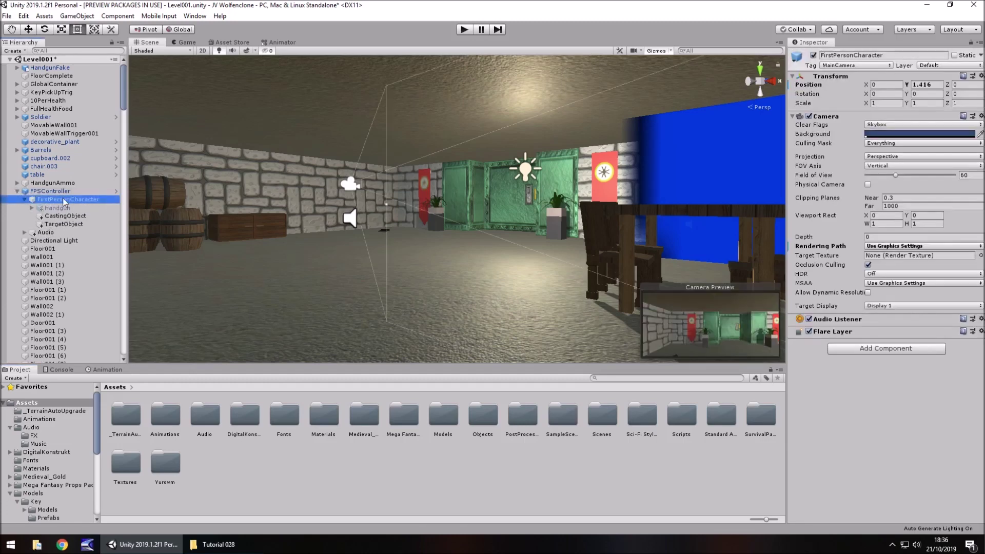
pyautogui.rightClick(66, 201)
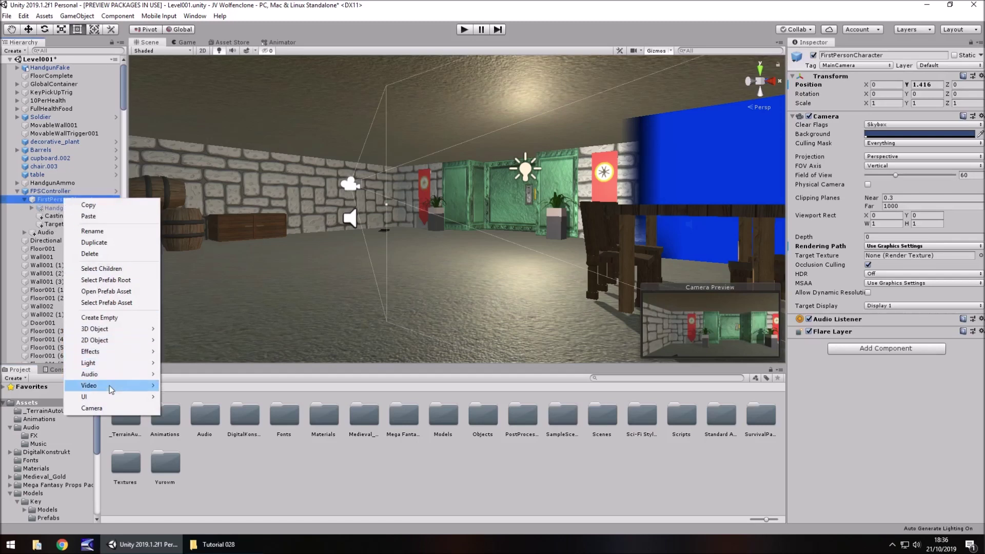
pyautogui.click(114, 410)
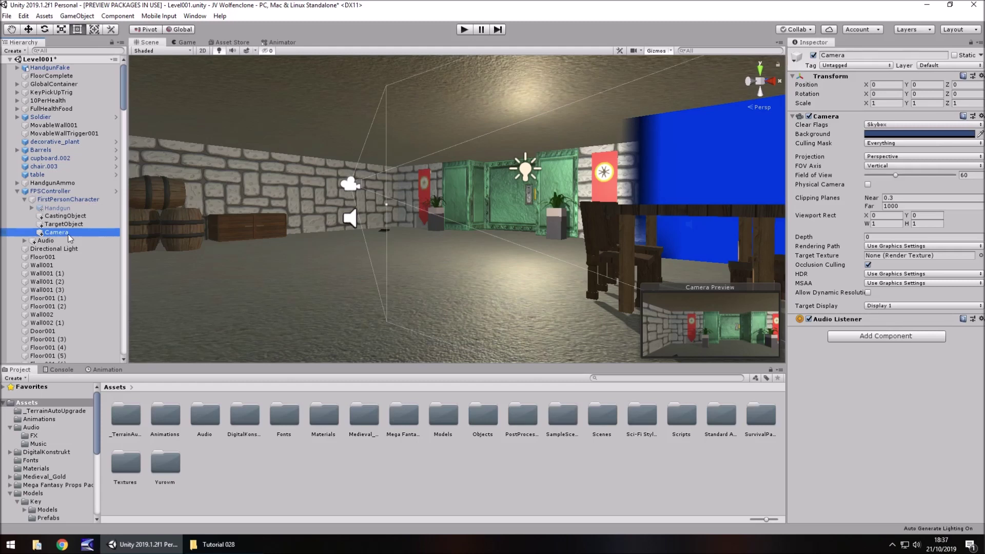
# Name User Layer 10 'Weapon' in the layer settings.
pyautogui.click(59, 210)
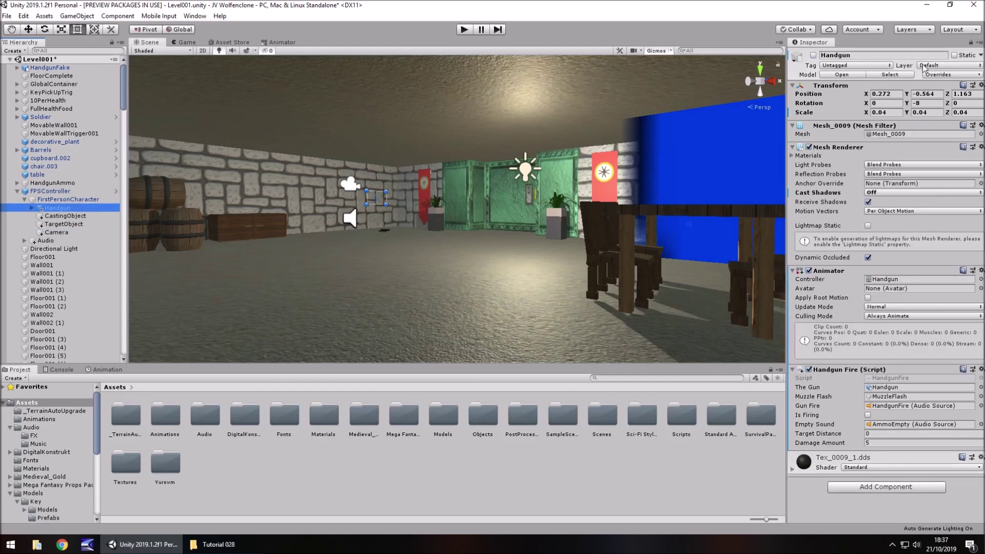
pyautogui.click(962, 69)
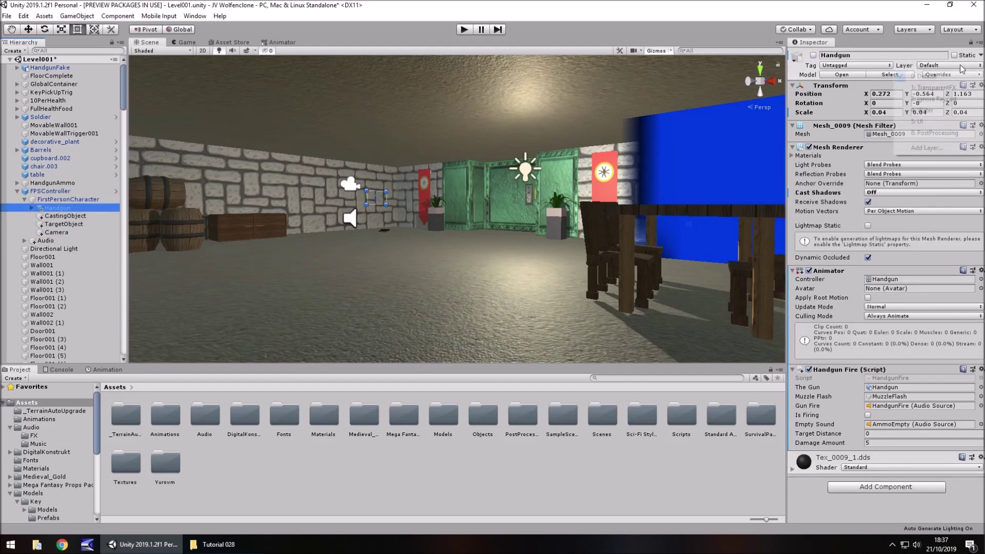
pyautogui.click(927, 147)
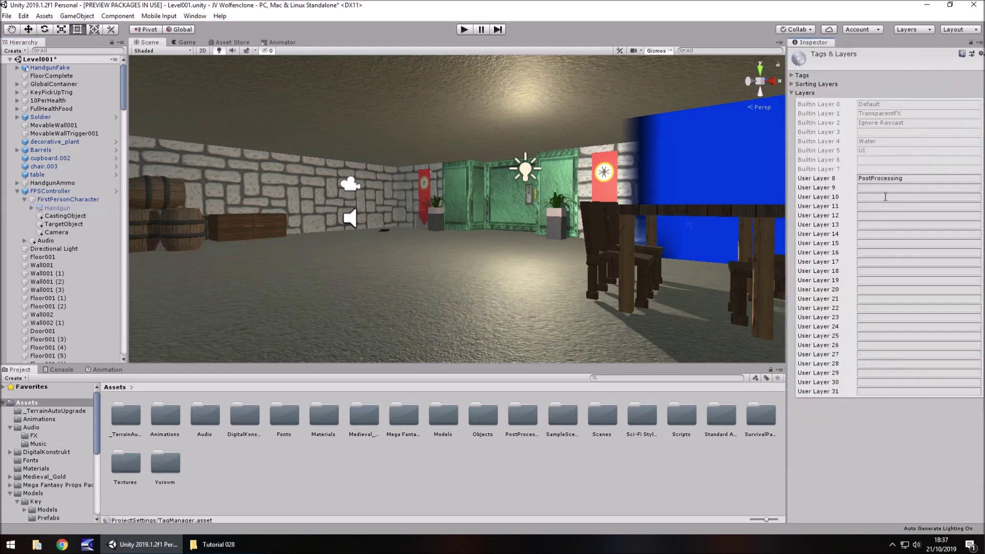
pyautogui.click(885, 196)
pyautogui.write('Weapon')
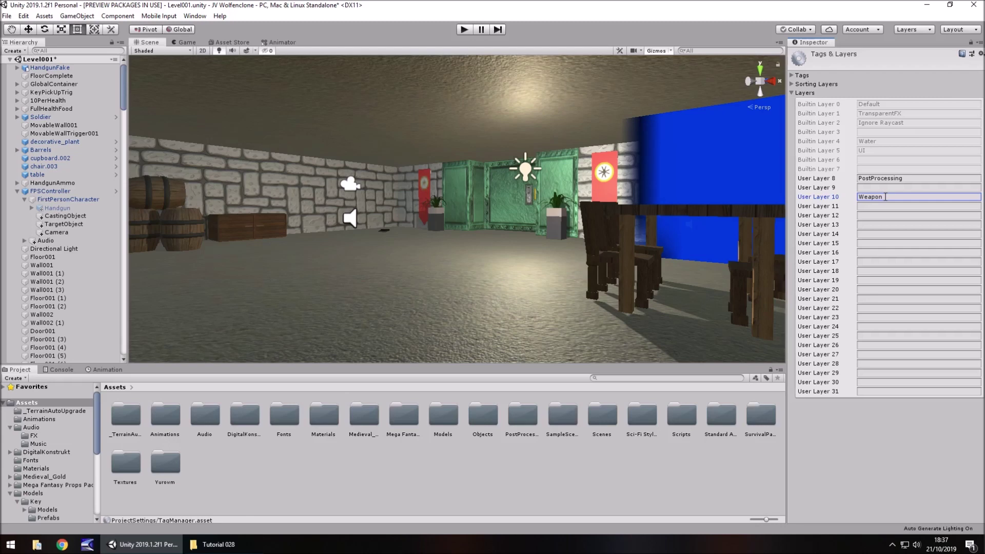
# Put the Handgun and all its children on the Weapon layer.
pyautogui.click(57, 208)
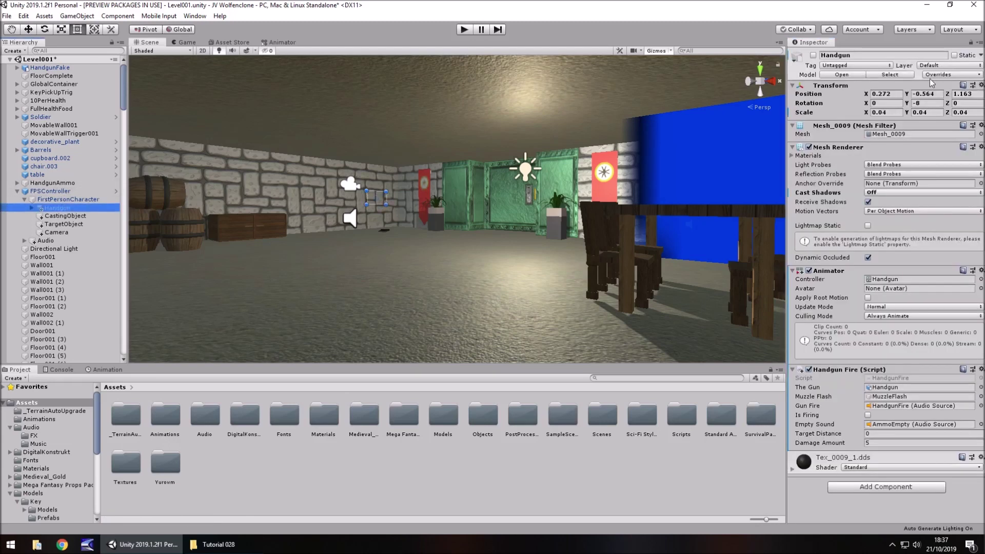
pyautogui.click(939, 66)
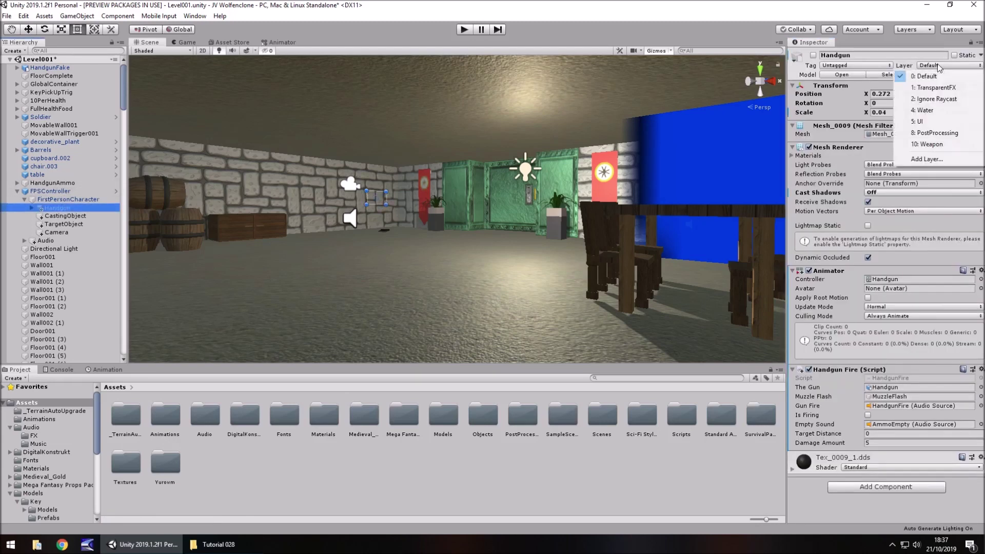
pyautogui.click(927, 145)
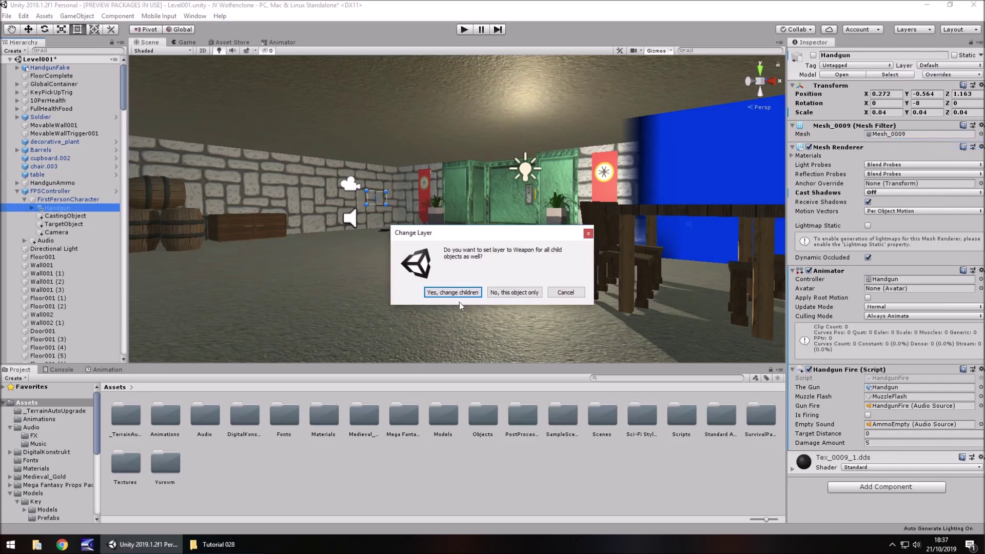
pyautogui.click(458, 293)
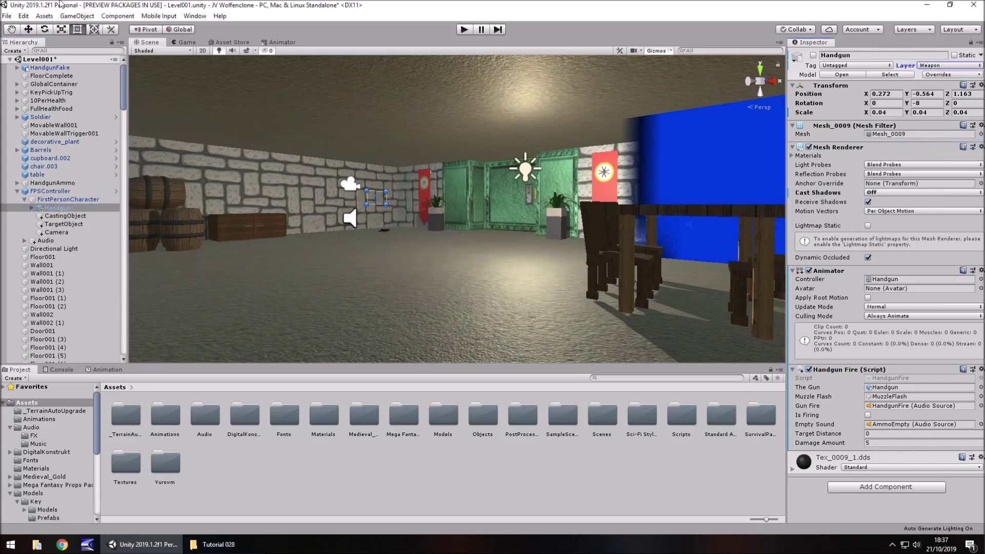
pyautogui.press('w')
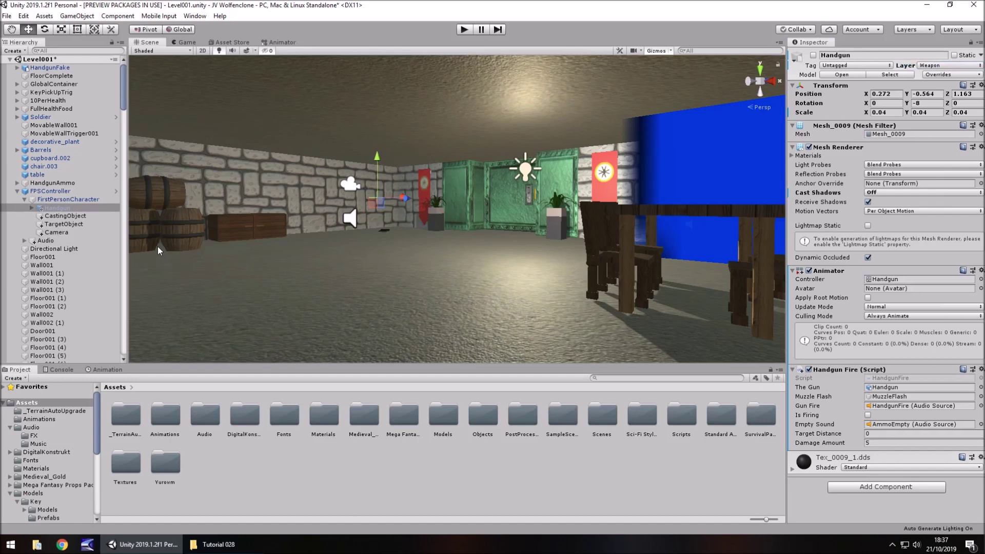
# Untick Weapon in FirstPersonCharacter's camera Culling Mask, then start Play mode.
pyautogui.click(60, 201)
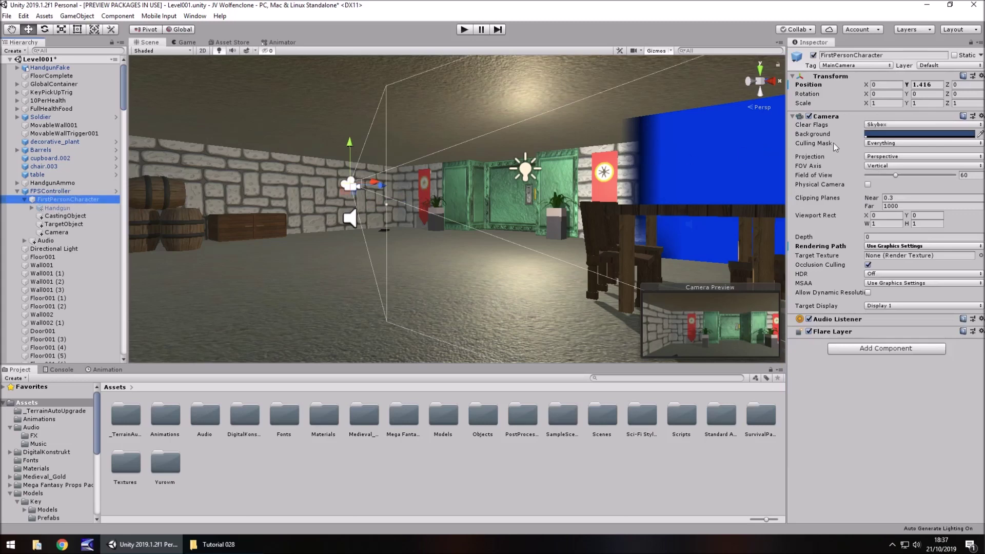
pyautogui.click(895, 144)
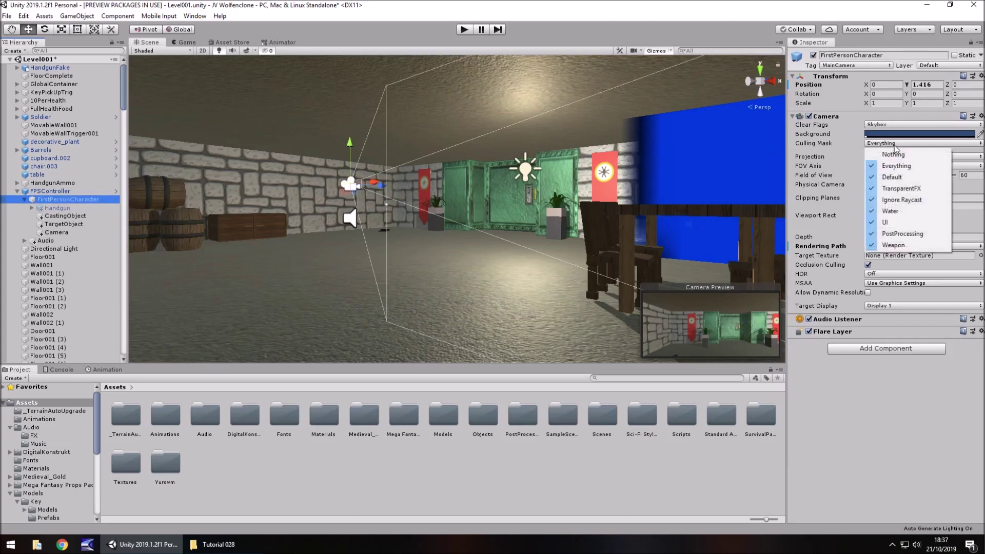
pyautogui.click(895, 245)
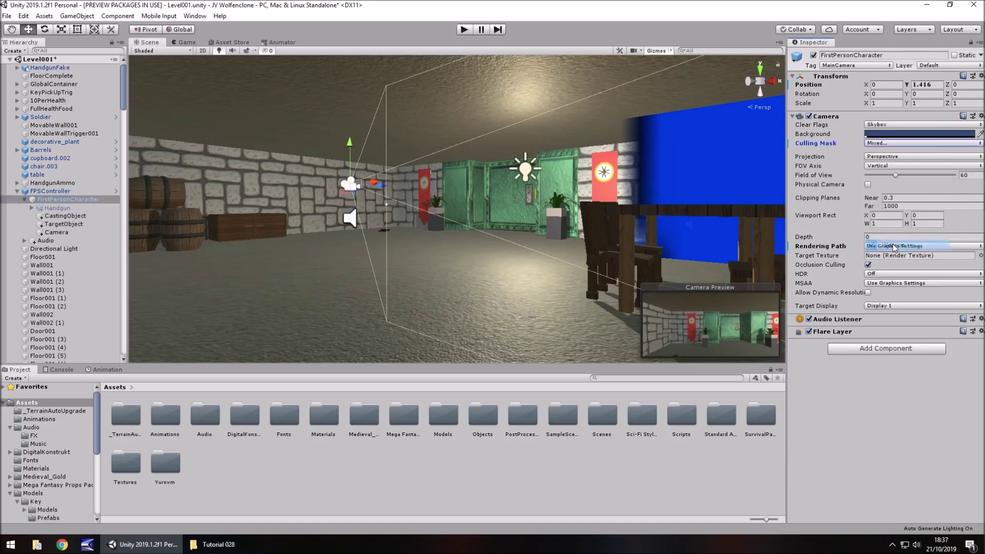
pyautogui.click(464, 29)
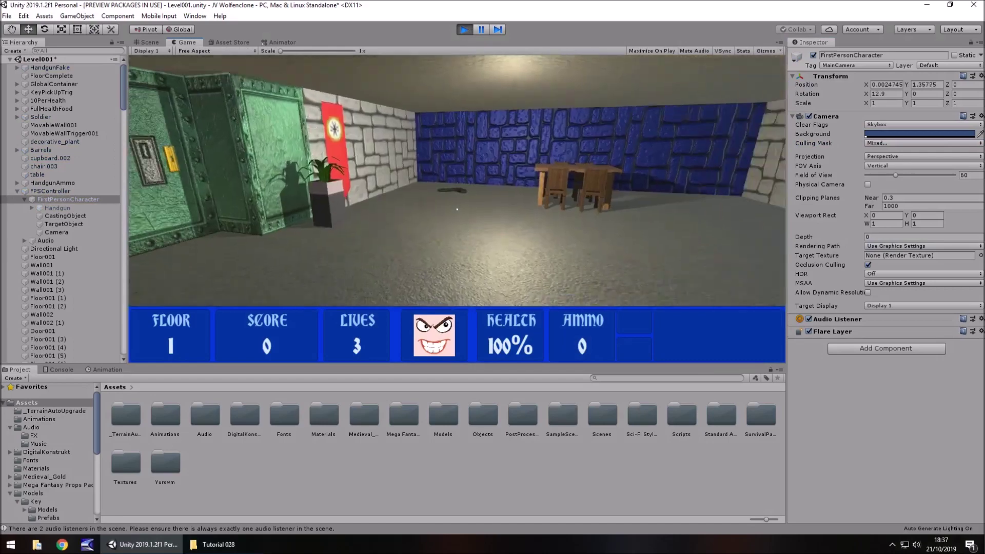
# Walk forward over the handgun to pick it up, then stop the test run.
pyautogui.press('w')
pyautogui.press('w')
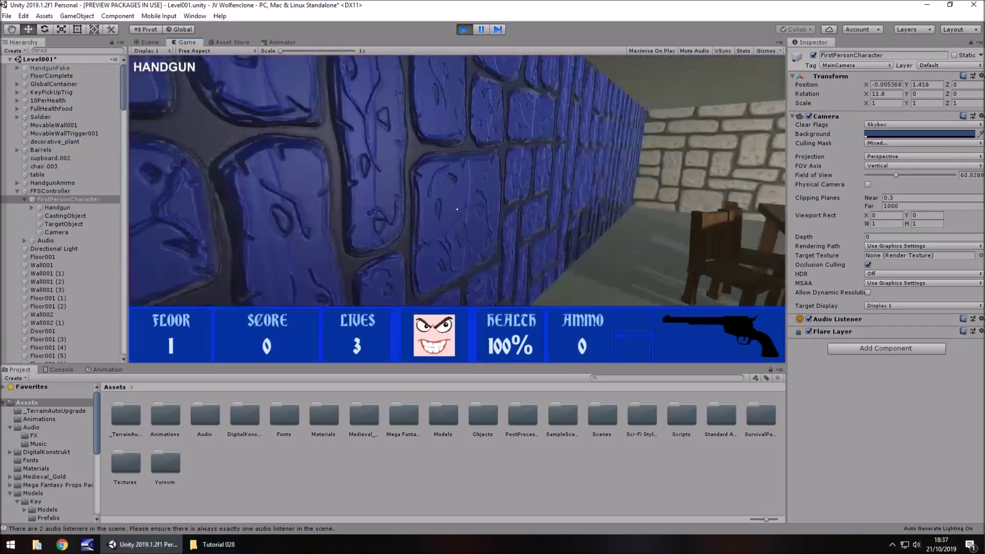
pyautogui.press('w')
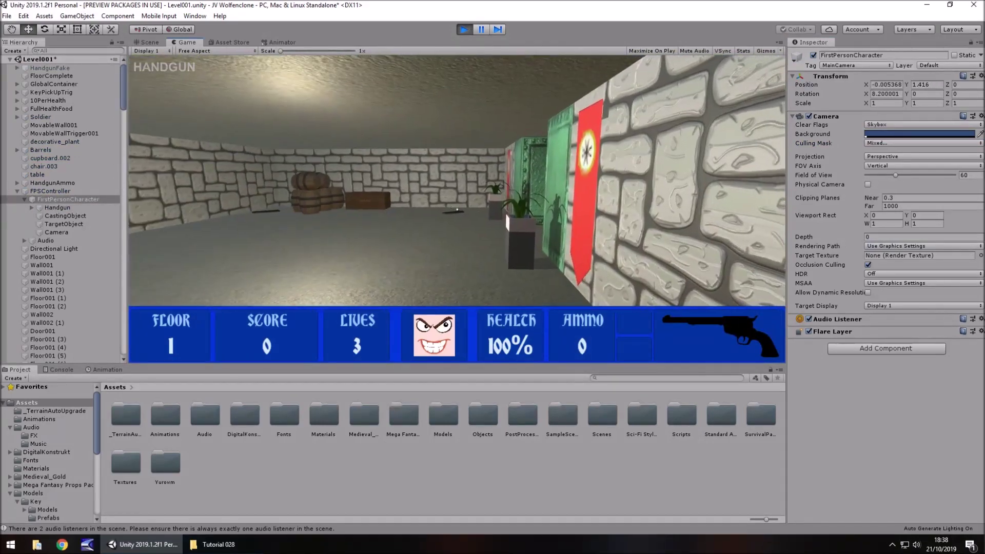
pyautogui.hotkey('ctrl', 'p')
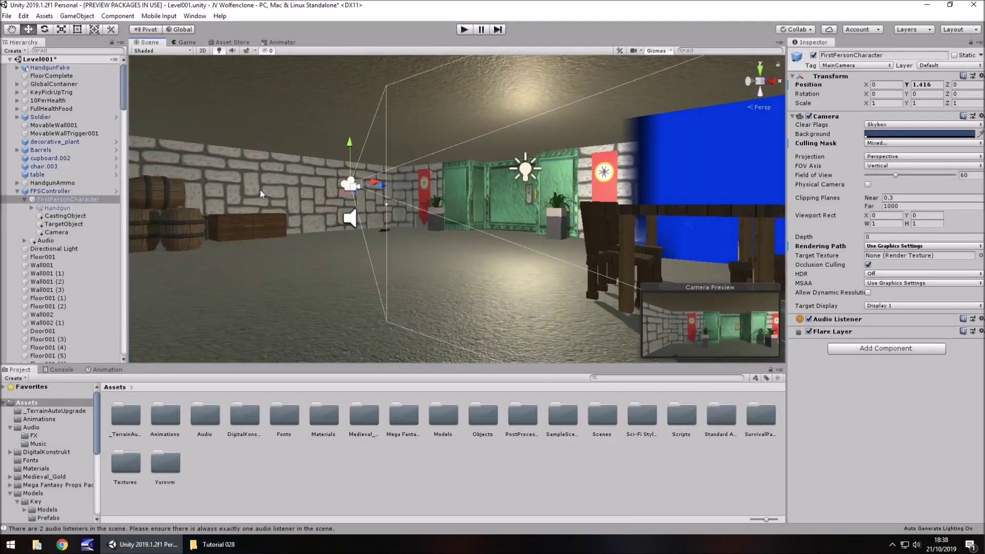
# Set the child Camera to Depth only clear flags, depth 80, and culling mask Weapon only.
pyautogui.click(65, 232)
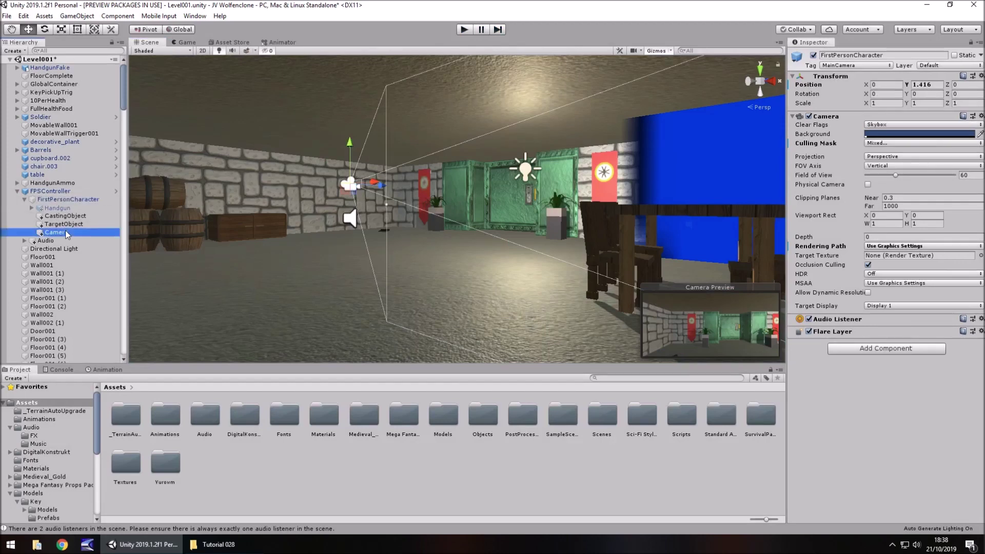
pyautogui.click(892, 125)
pyautogui.click(896, 157)
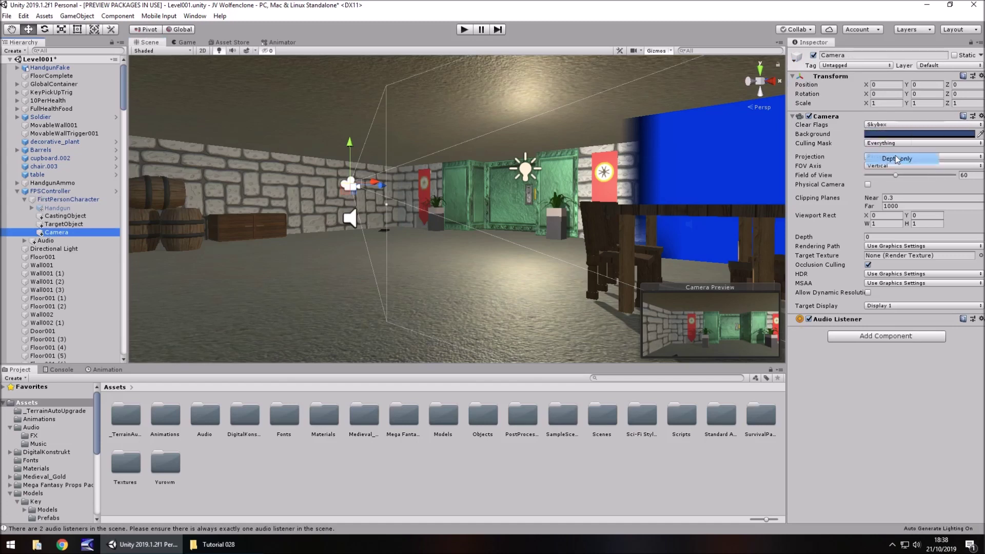
pyautogui.click(879, 228)
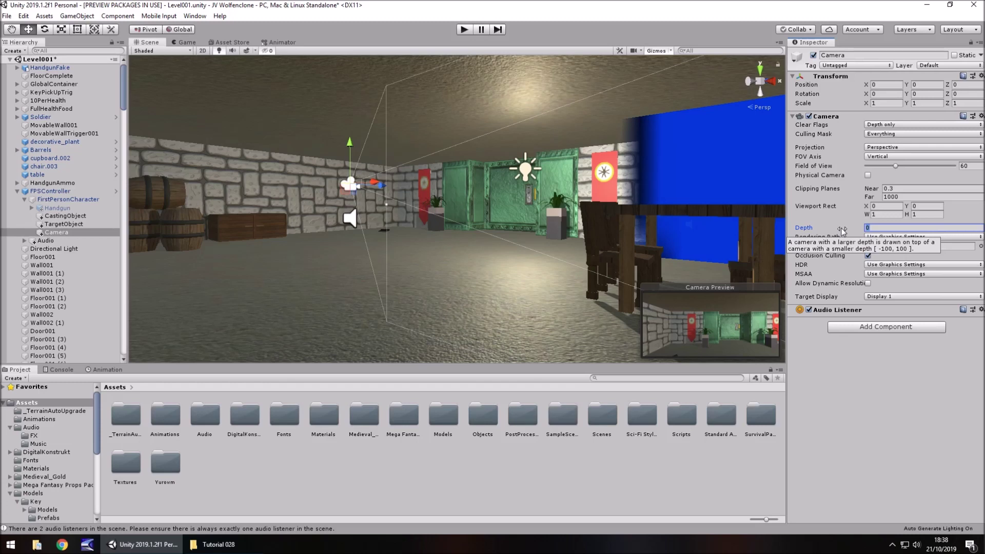
pyautogui.write('80')
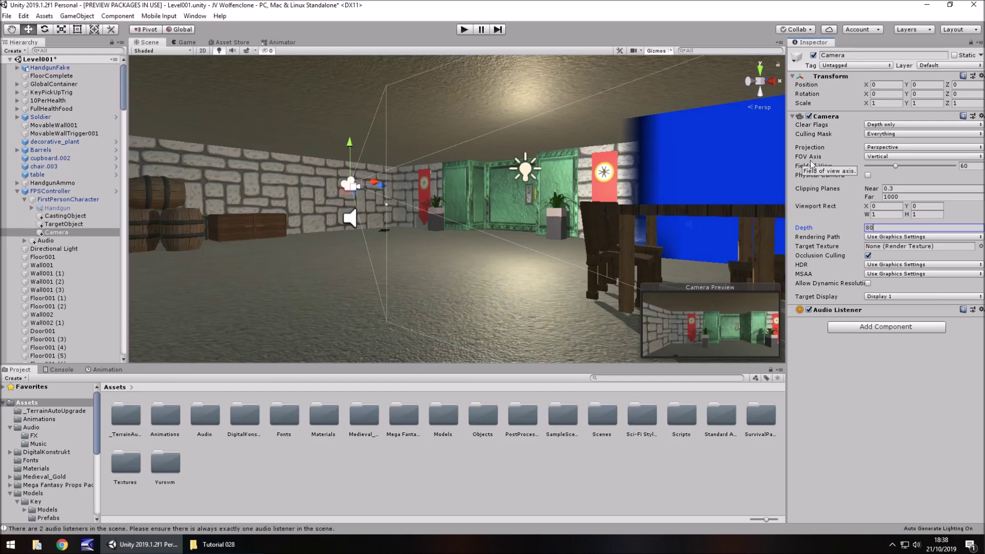
pyautogui.click(885, 135)
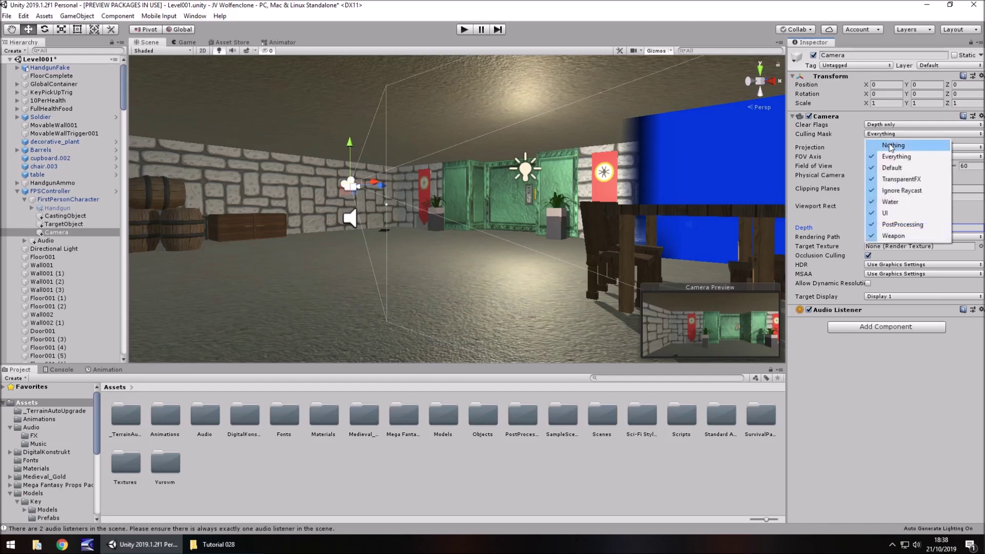
pyautogui.click(891, 148)
pyautogui.click(888, 136)
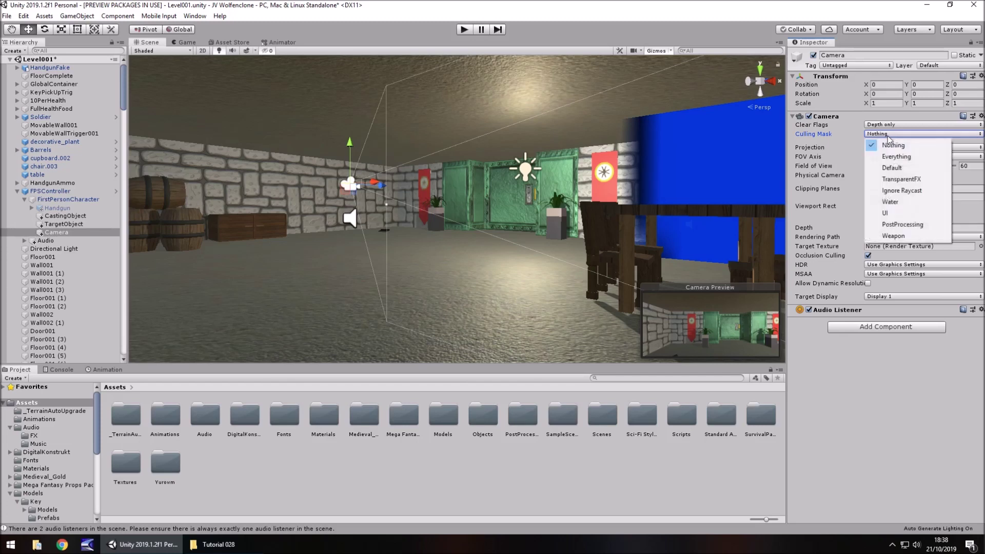
pyautogui.click(895, 236)
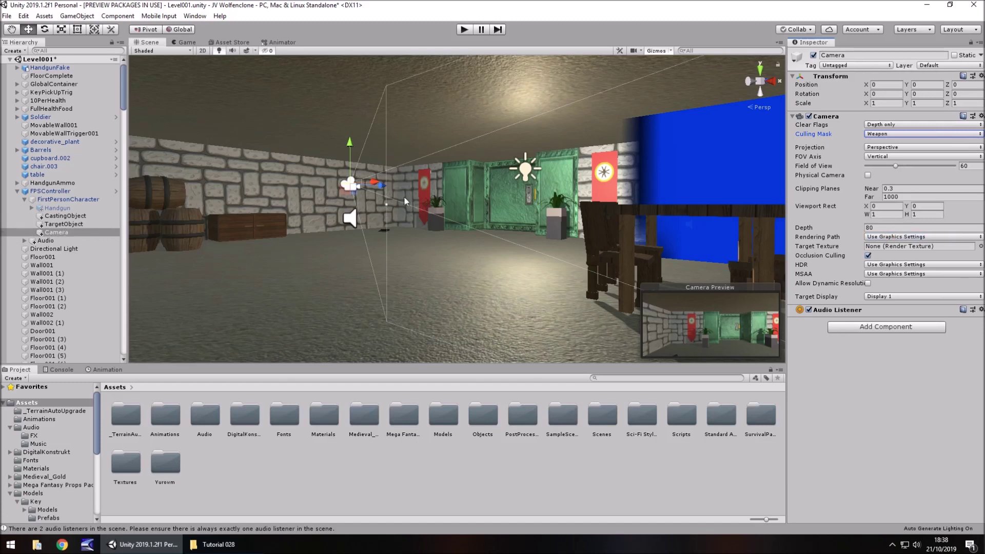
# Review the layer list in FirstPersonCharacter's camera Culling Mask.
pyautogui.click(61, 201)
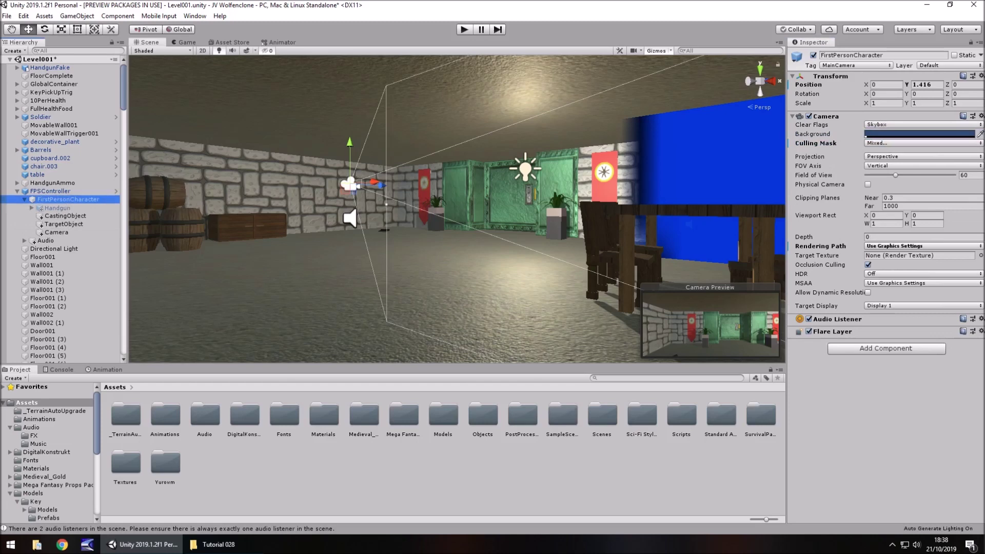
pyautogui.click(891, 143)
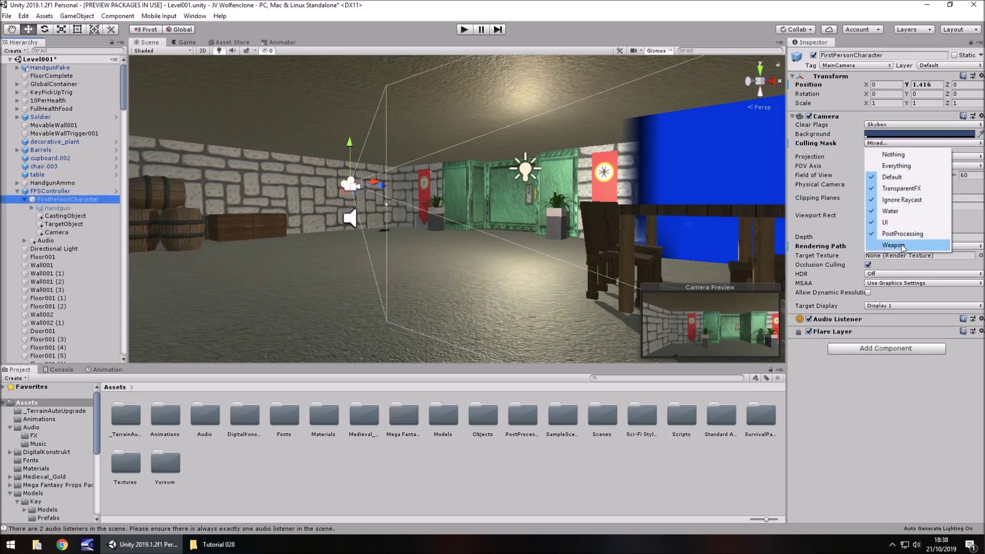
pyautogui.click(435, 5)
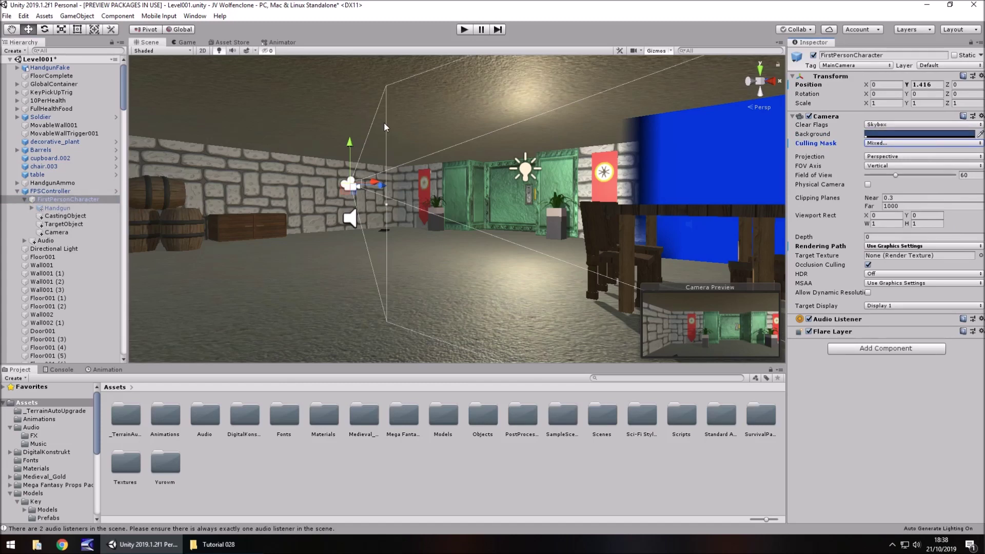
pyautogui.click(464, 29)
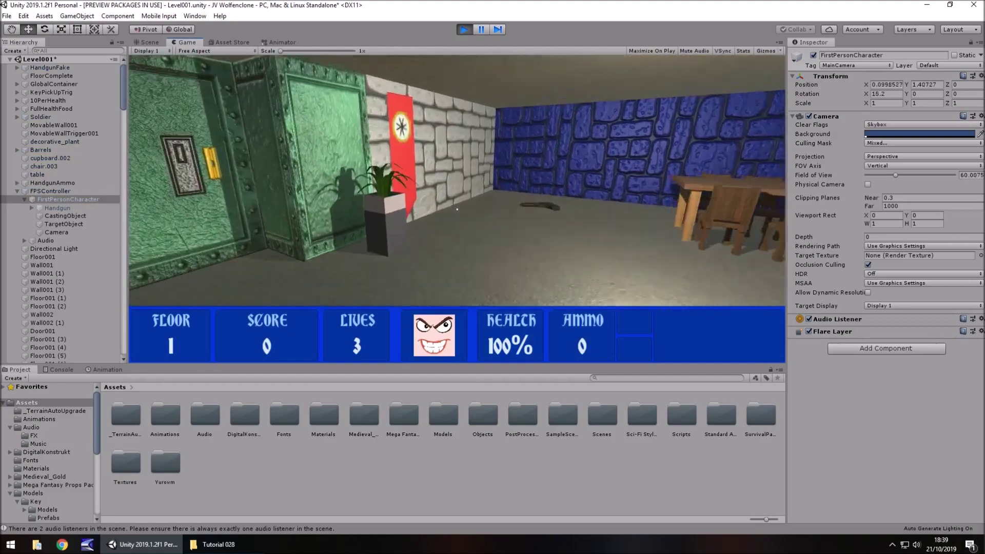
pyautogui.press('w')
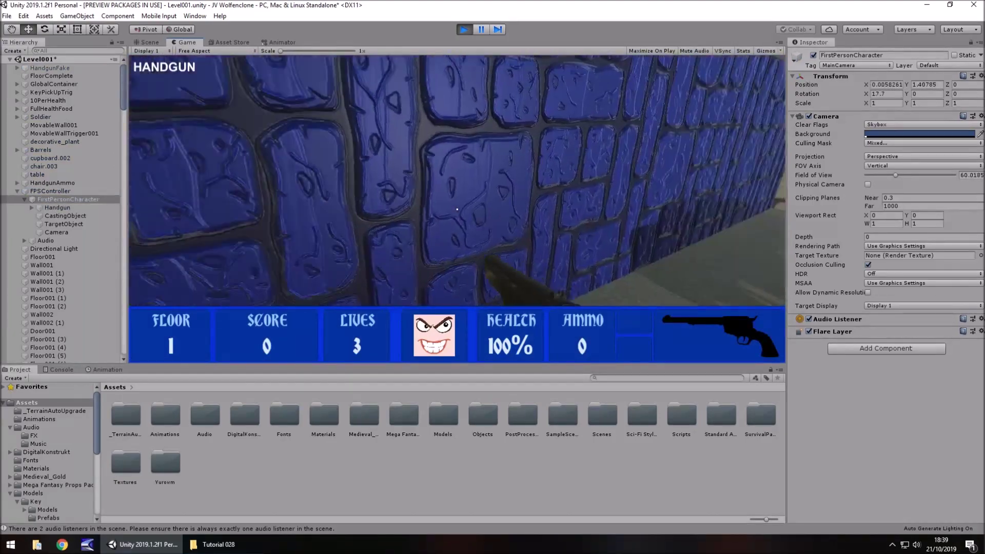
pyautogui.press('w')
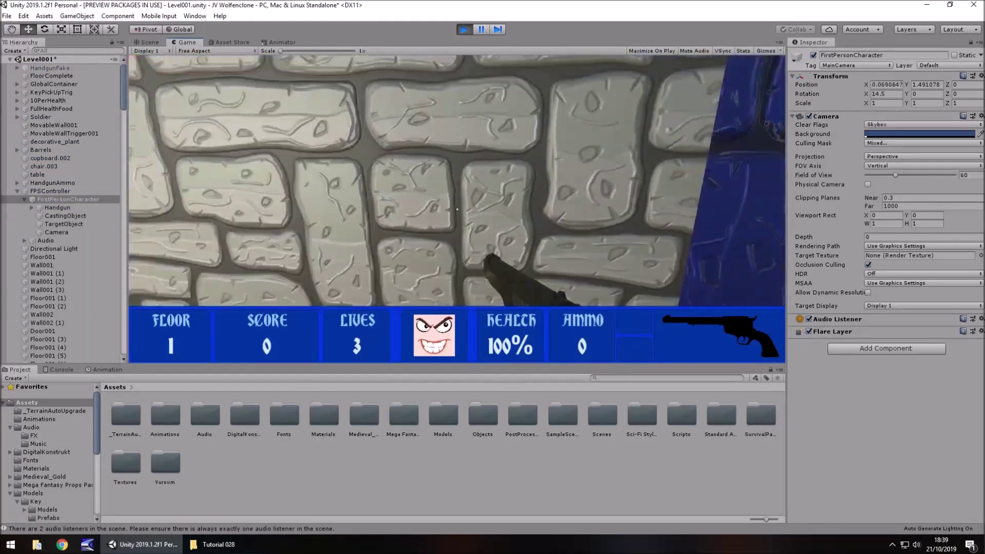
pyautogui.press('w')
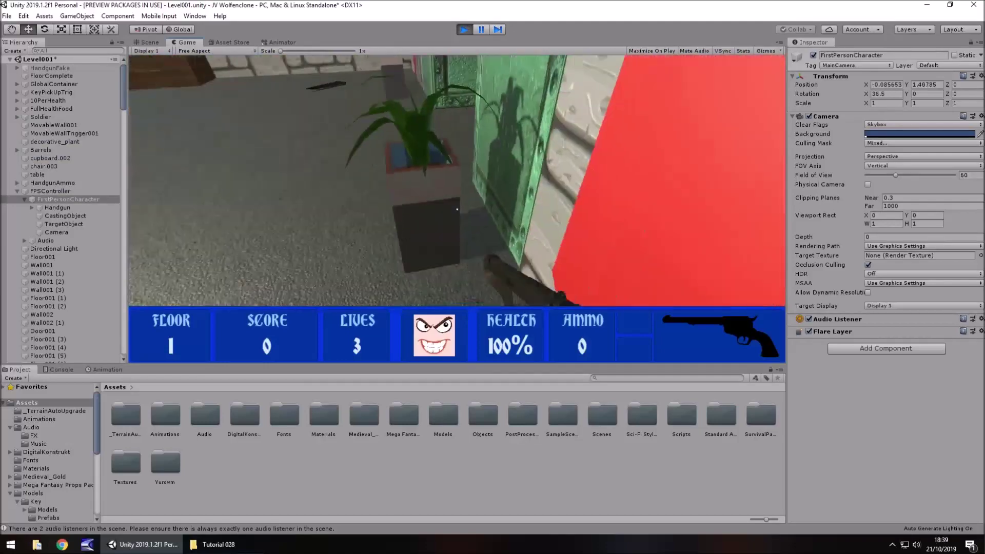
pyautogui.press('w')
pyautogui.press('w')
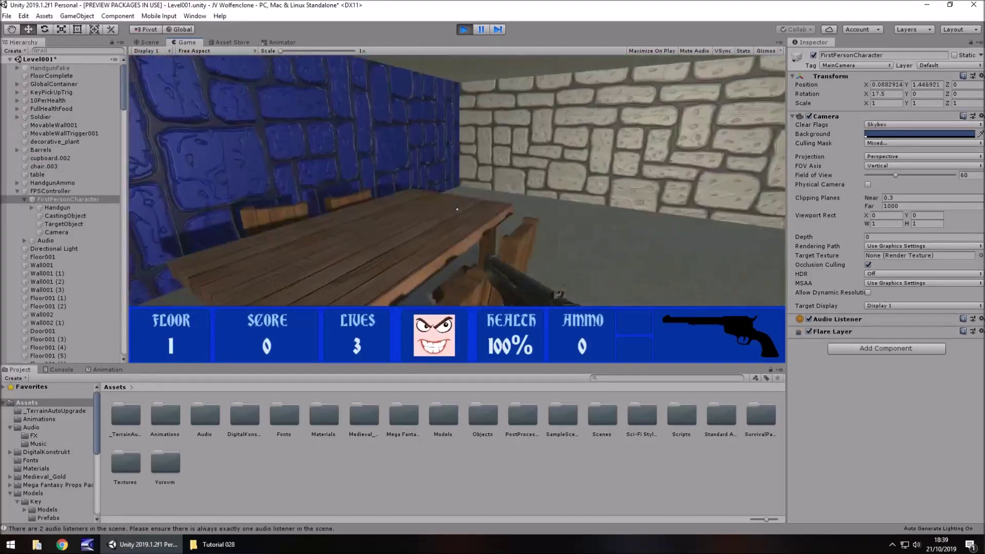
pyautogui.press('w')
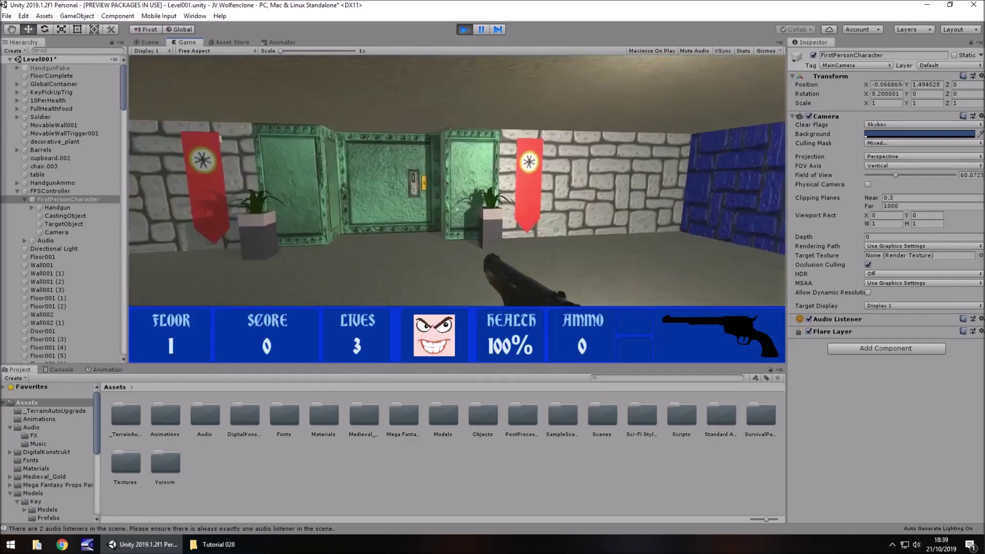
pyautogui.hotkey('ctrl', 'p')
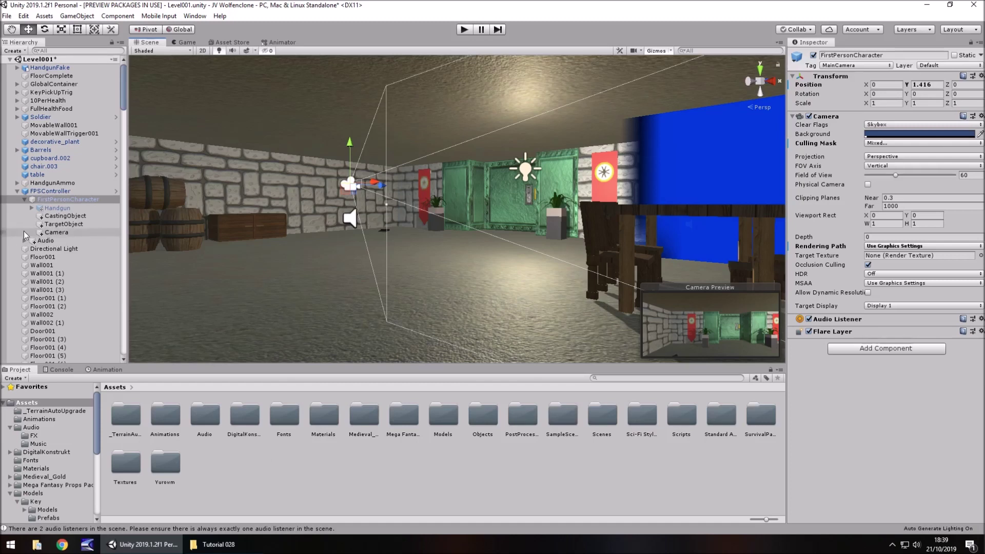
# Create a C# script named RemoveFlash in the Assets/Scripts folder.
pyautogui.moveTo(122, 79); pyautogui.dragTo(127, 130)
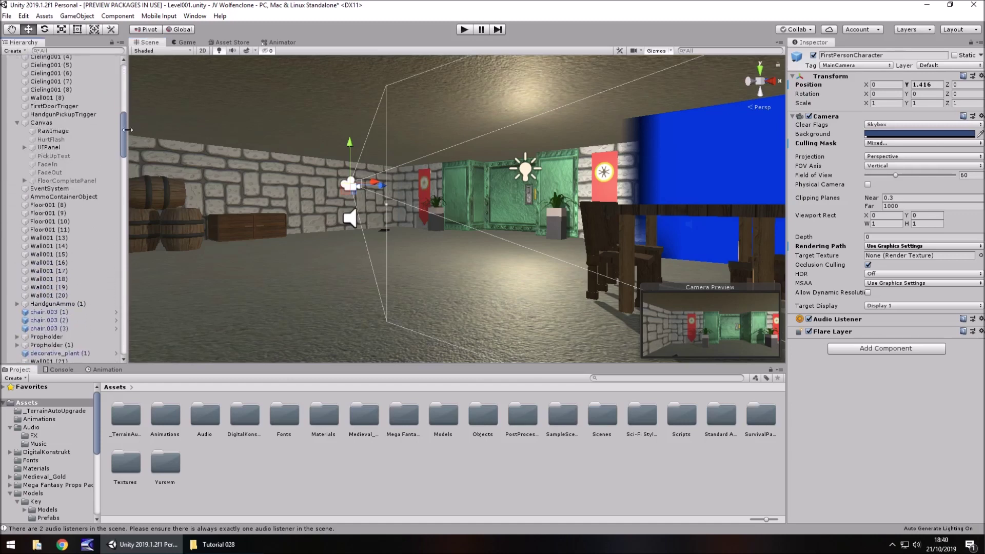
pyautogui.click(64, 139)
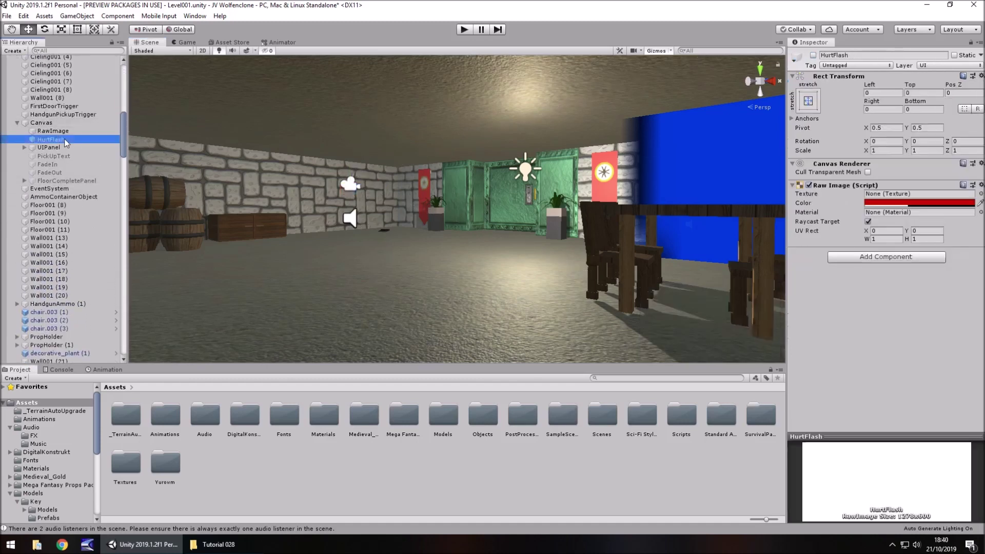
pyautogui.doubleClick(683, 430)
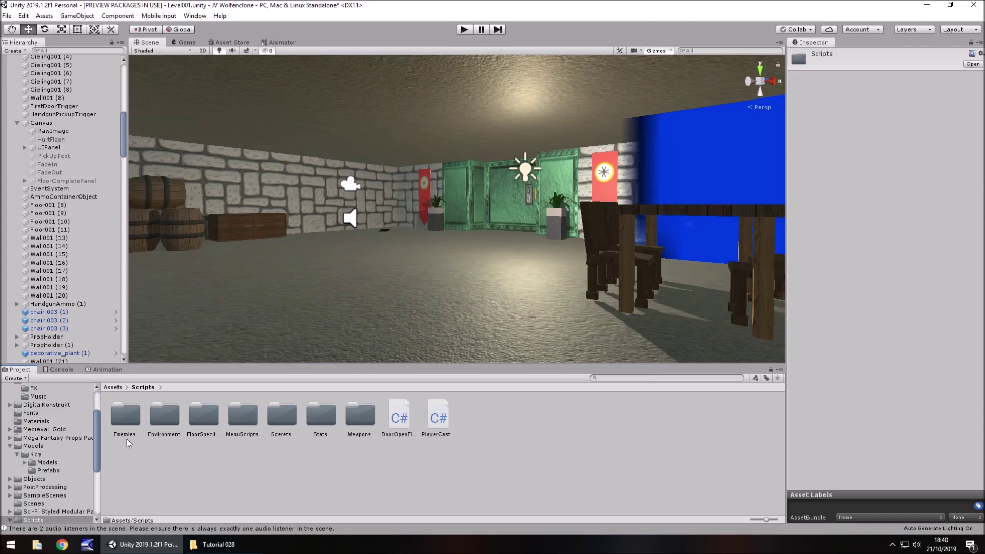
pyautogui.rightClick(464, 415)
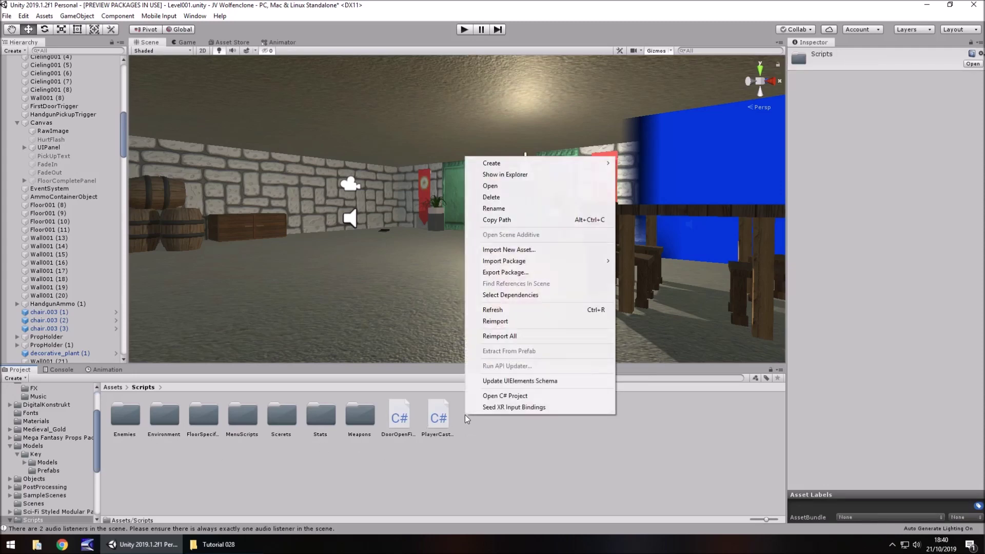
pyautogui.moveTo(504, 163)
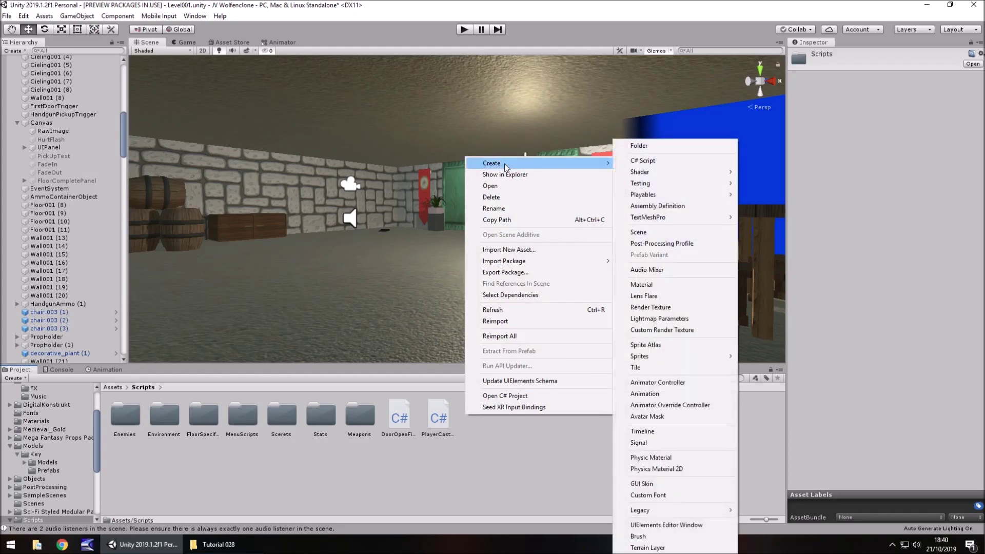
pyautogui.click(647, 160)
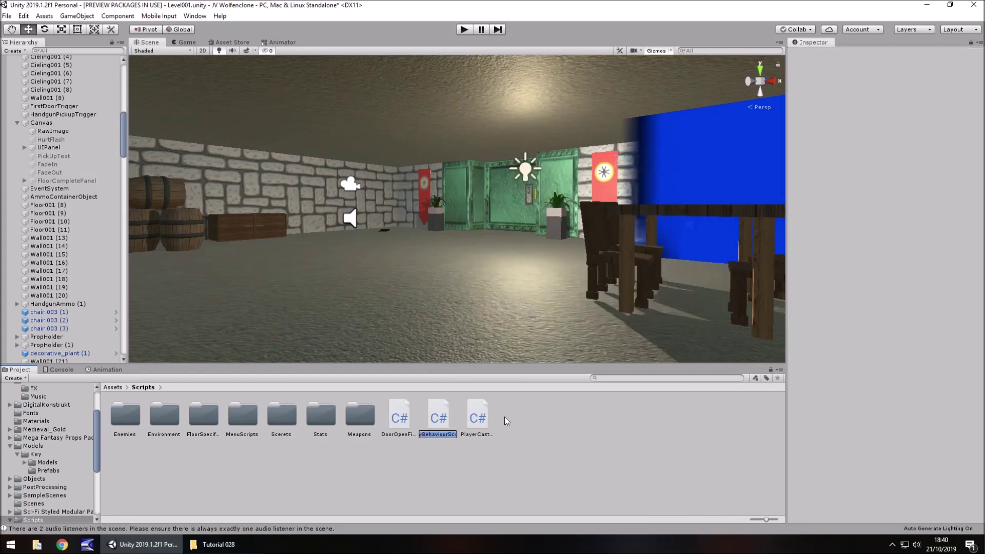
pyautogui.write('RemoveFlash')
pyautogui.press('Return')
pyautogui.press('Return')
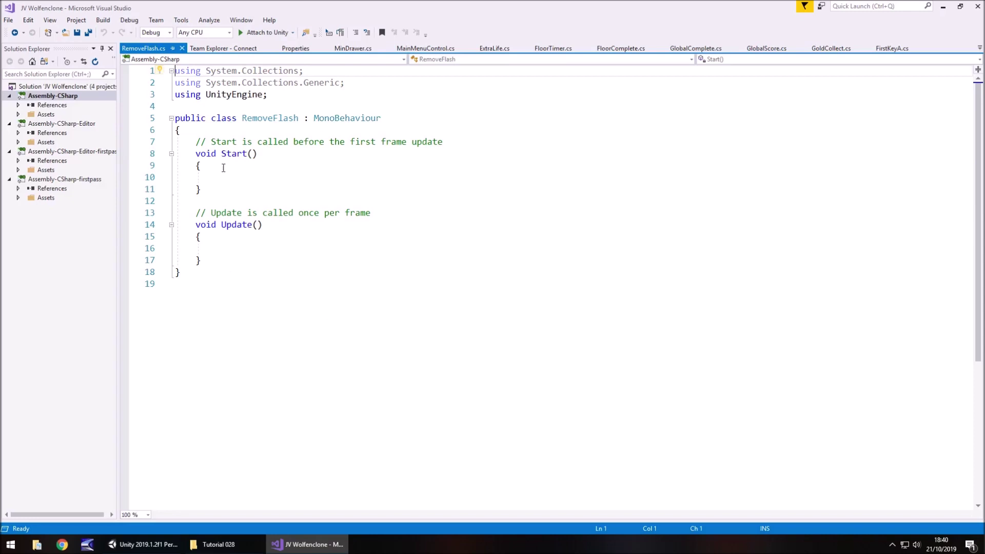
# Add this.gameObject.SetActive(false); to Start() and save RemoveFlash.cs.
pyautogui.click(302, 175)
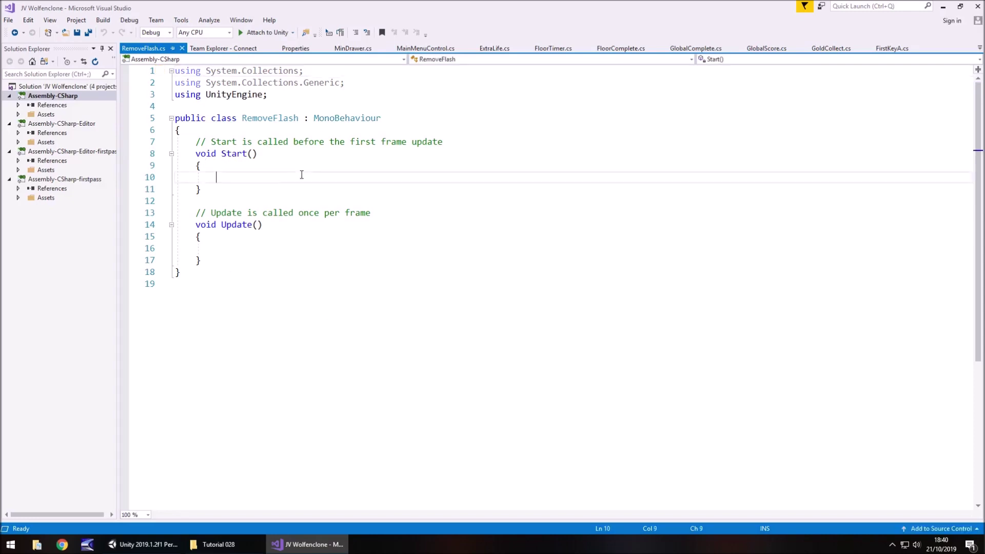
pyautogui.write('this.')
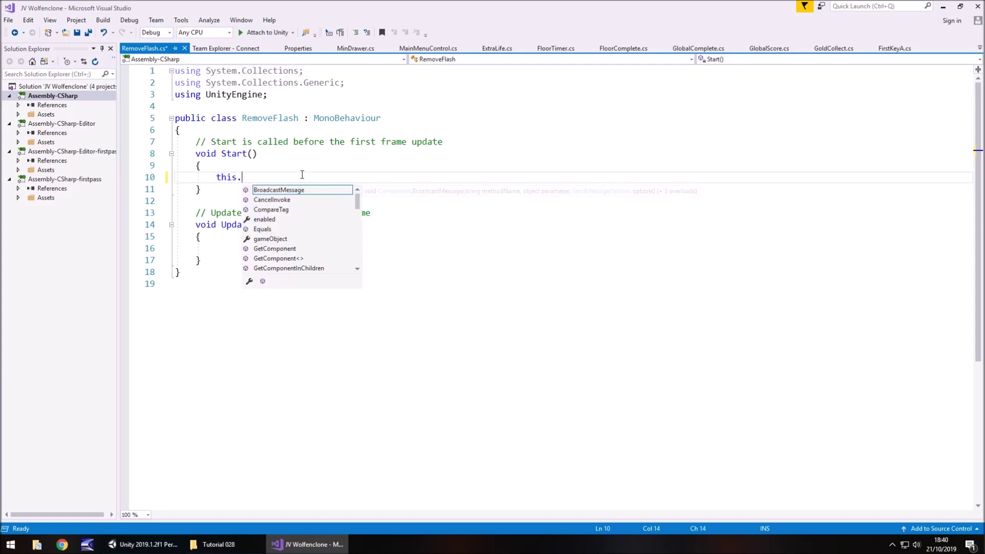
pyautogui.write('game')
pyautogui.press('Tab')
pyautogui.write('.SetActive')
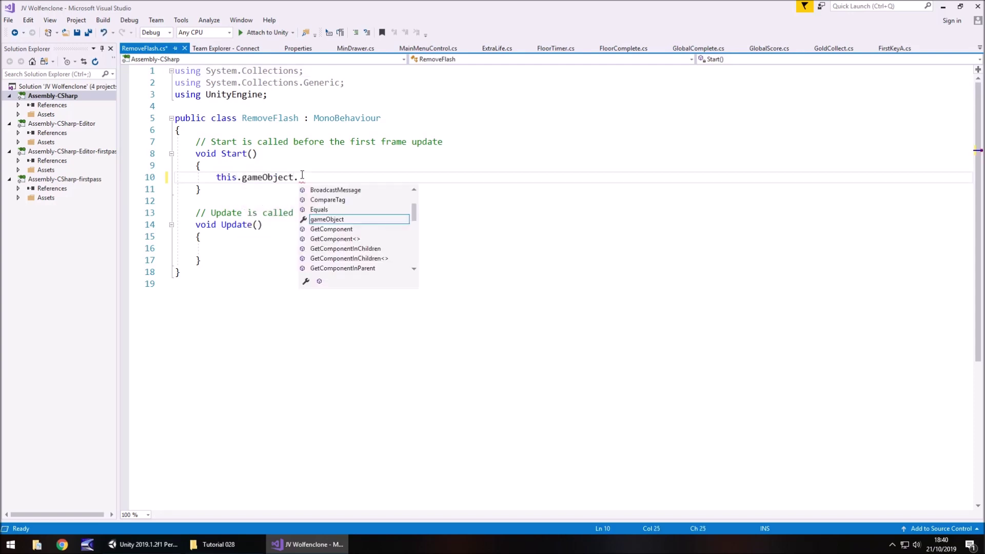
pyautogui.write('(false)')
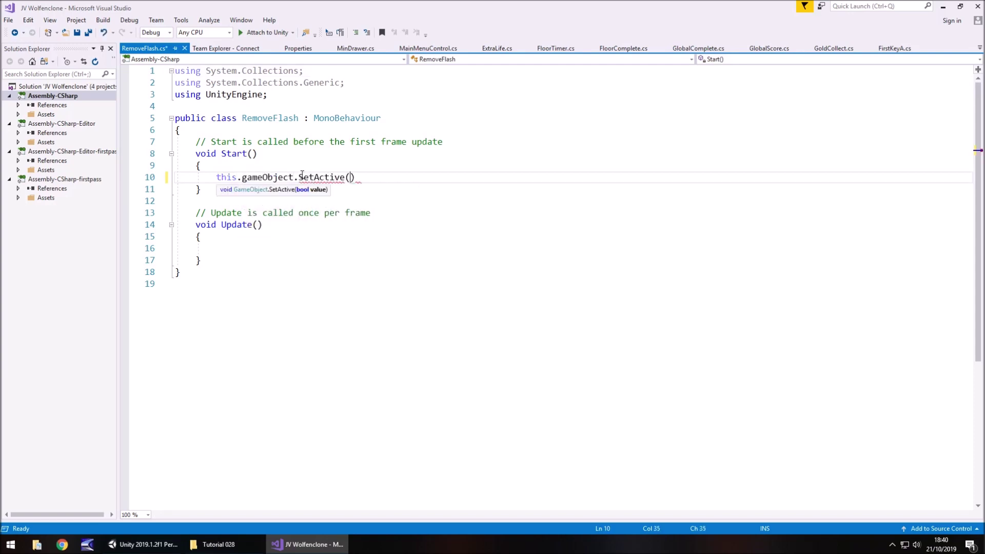
pyautogui.write(';')
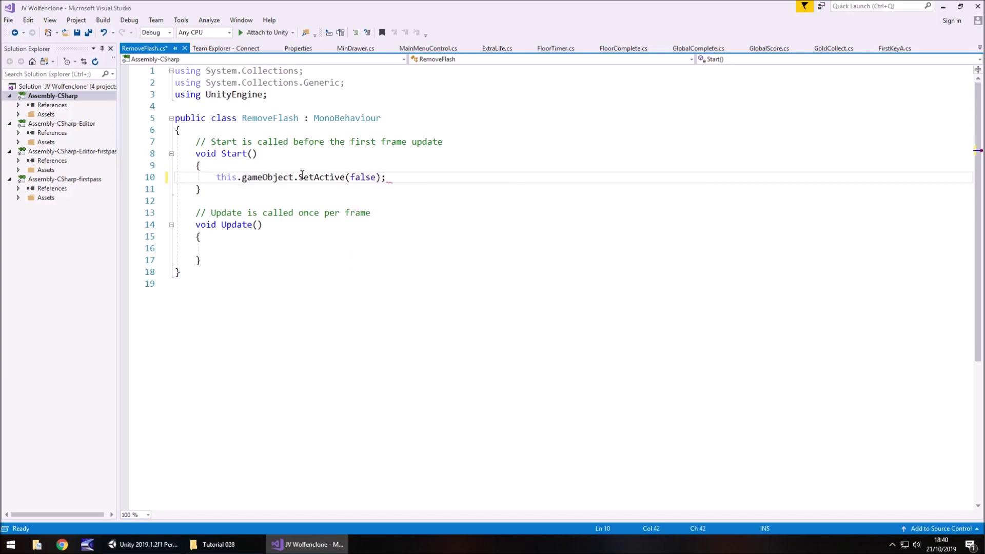
pyautogui.hotkey('ctrl', 's')
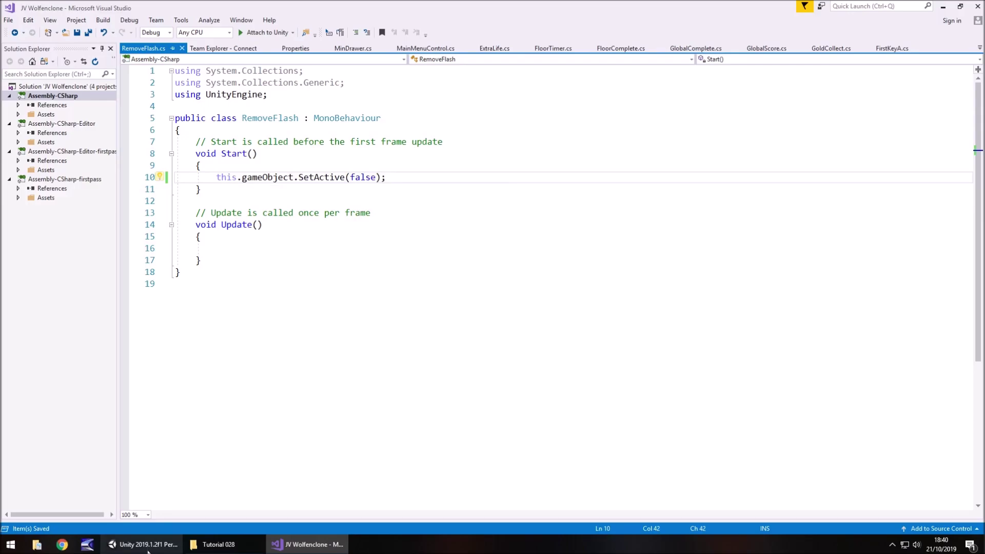
pyautogui.click(166, 547)
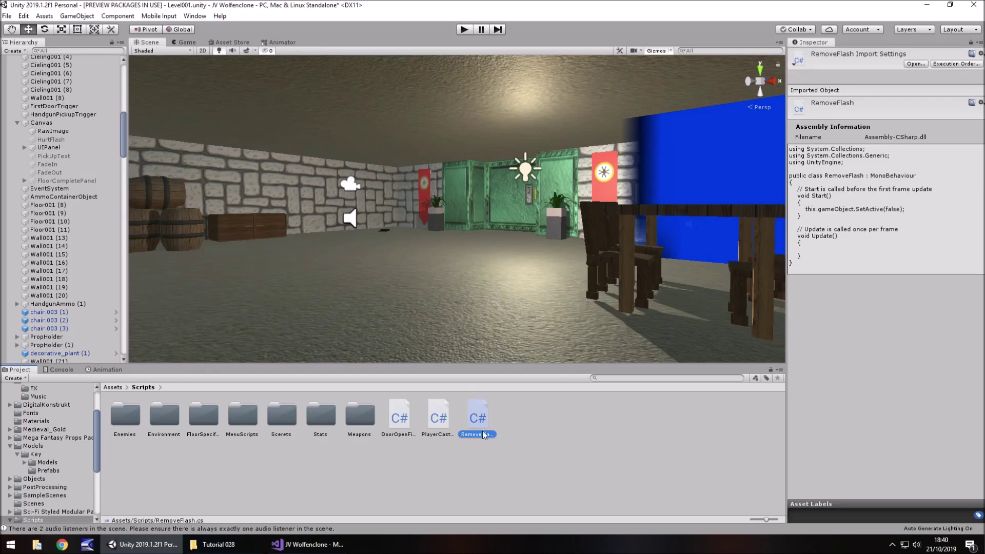
# Drag the RemoveFlash script onto HurtFlash, then start Play mode to test it.
pyautogui.moveTo(476, 418); pyautogui.dragTo(48, 142)
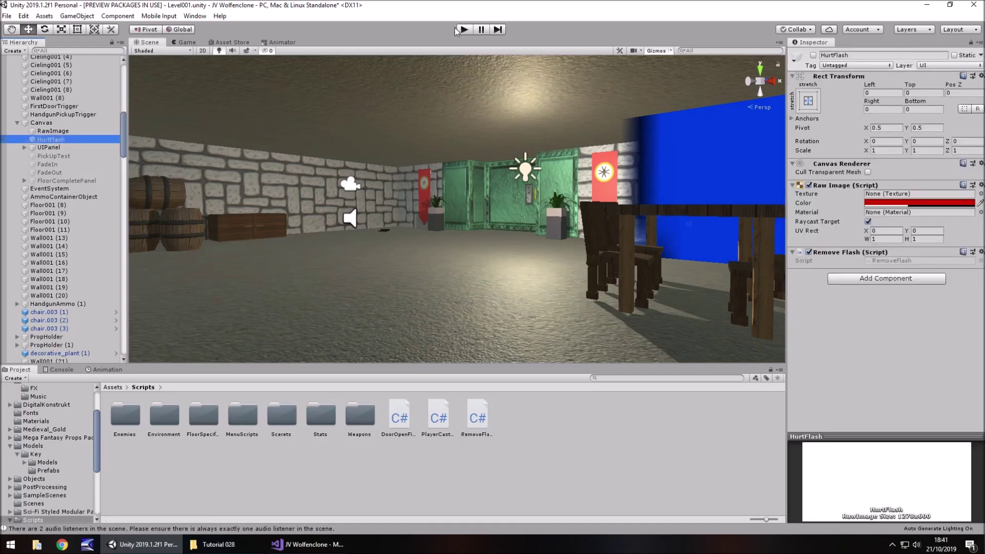
pyautogui.click(464, 30)
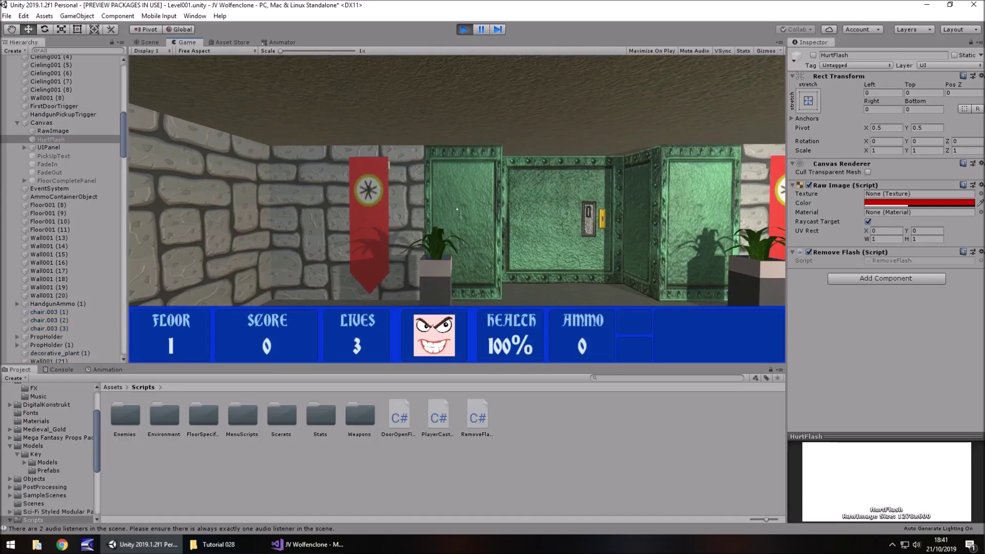
# Re-enable HurtFlash during play to see the red tint, then stop and return to RemoveFlash.cs.
pyautogui.click(813, 56)
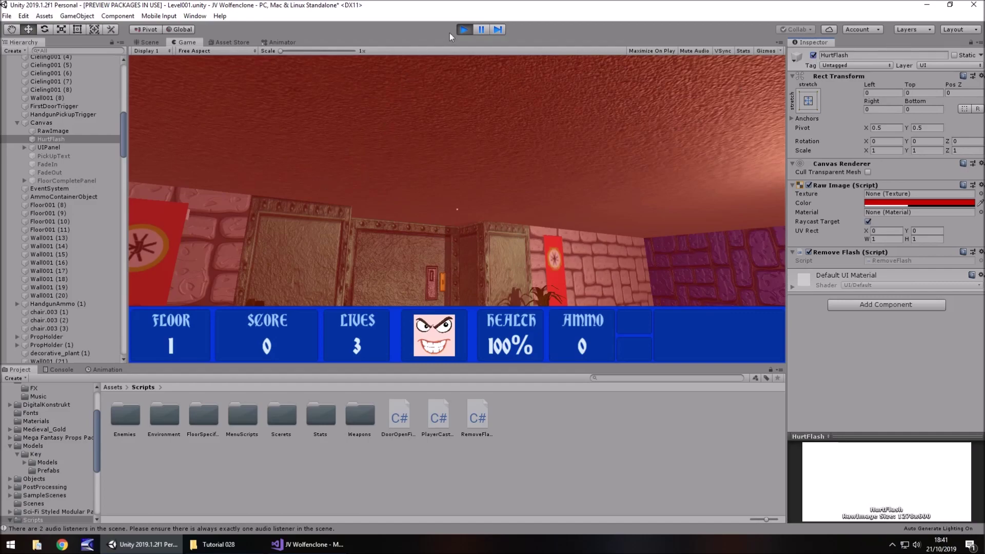
pyautogui.click(465, 30)
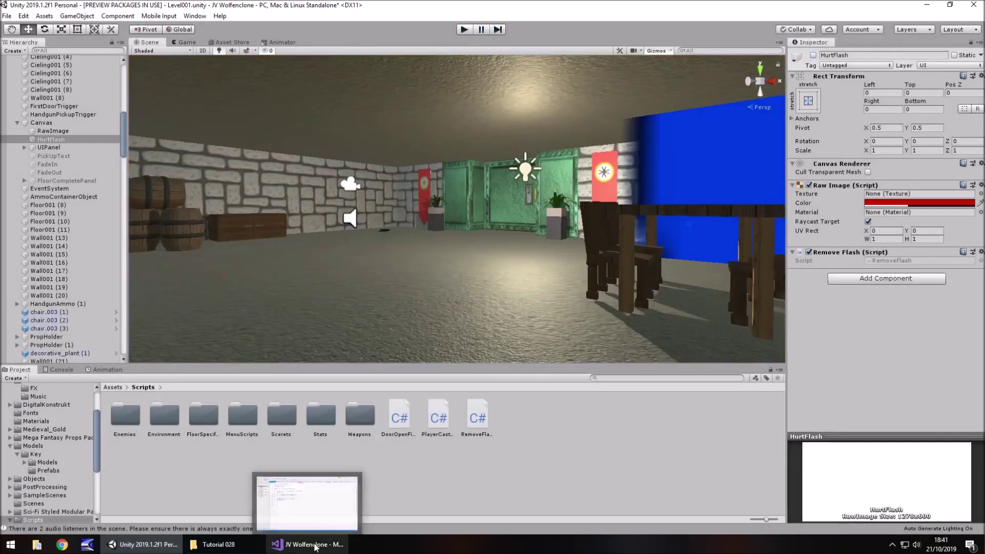
pyautogui.click(315, 547)
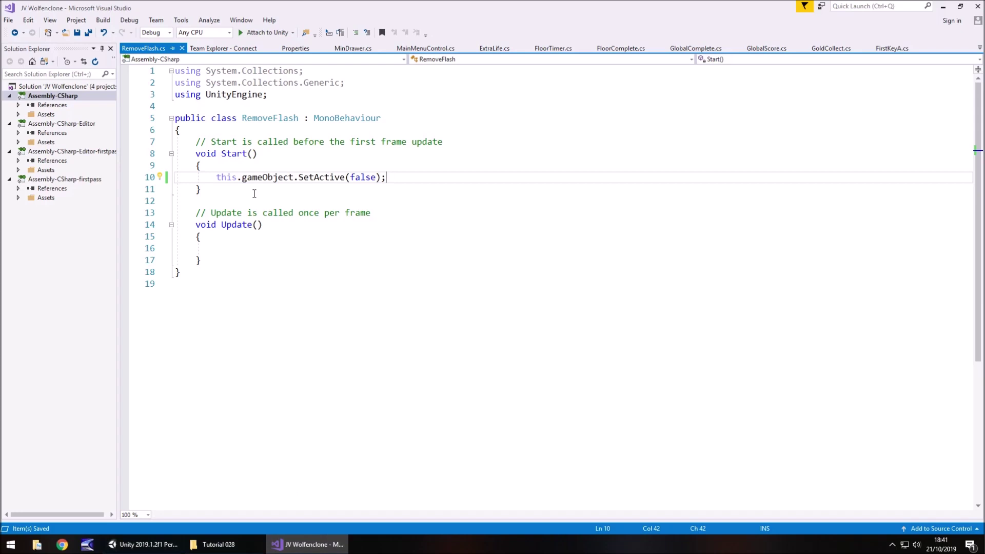